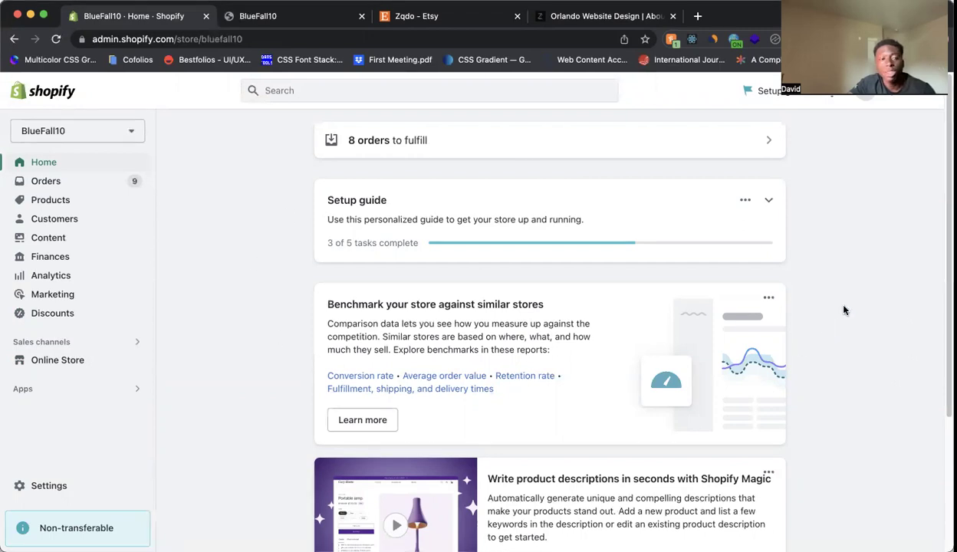
- Open the Bluewash-Shopify-Theme/main theme for customization and select the home page's "Join the community" image banner
left_click(72, 367)
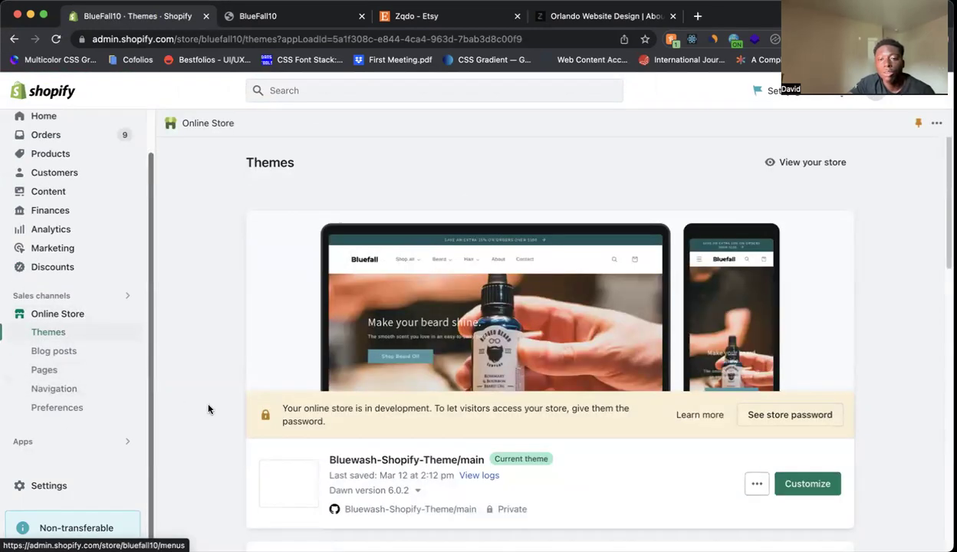
left_click(823, 493)
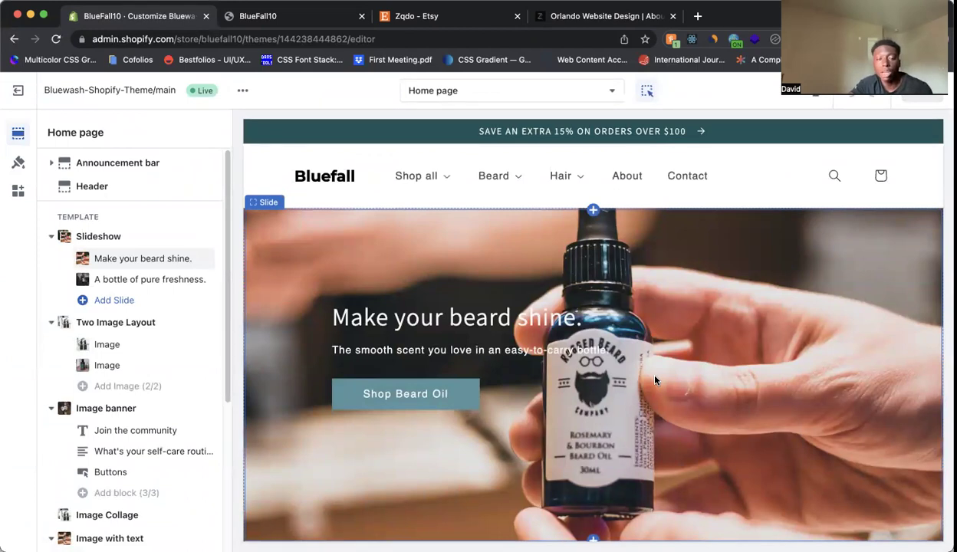
scroll(654, 379, "down", 15)
scroll(655, 379, "down", 10)
scroll(654, 380, "up", 10)
scroll(654, 379, "up", 5)
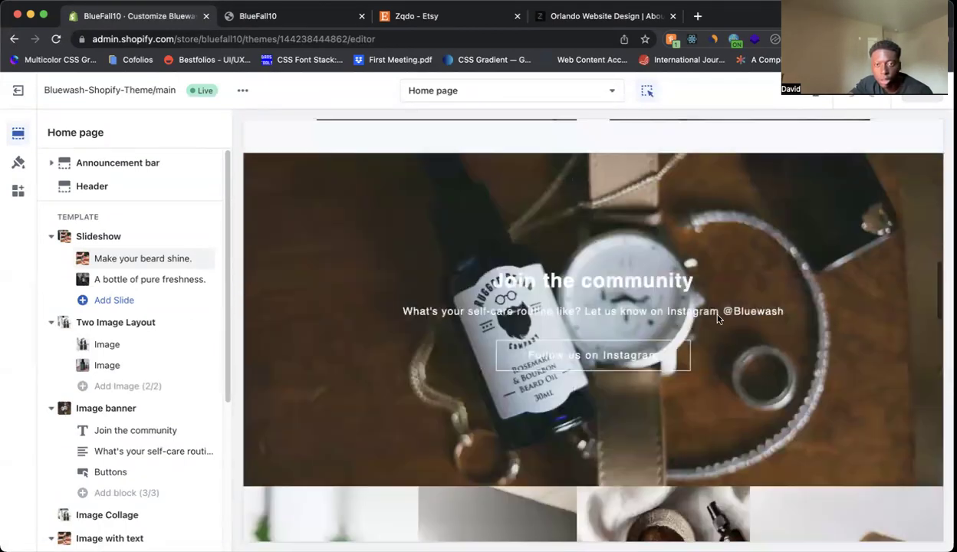
left_click(813, 258)
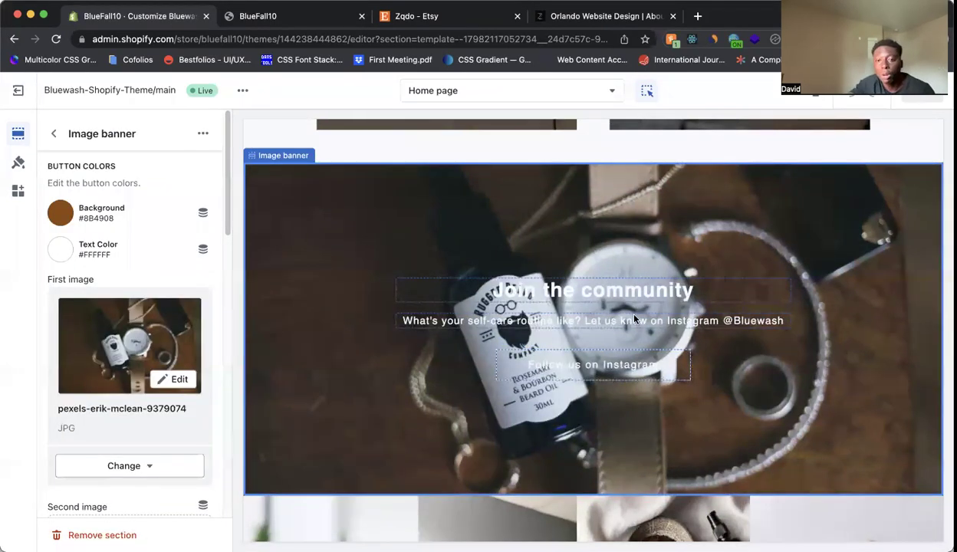
- Switch to the BlueFall10 storefront, close the developer tools and examine the "Join the community" banner with its Instagram button
left_click(280, 19)
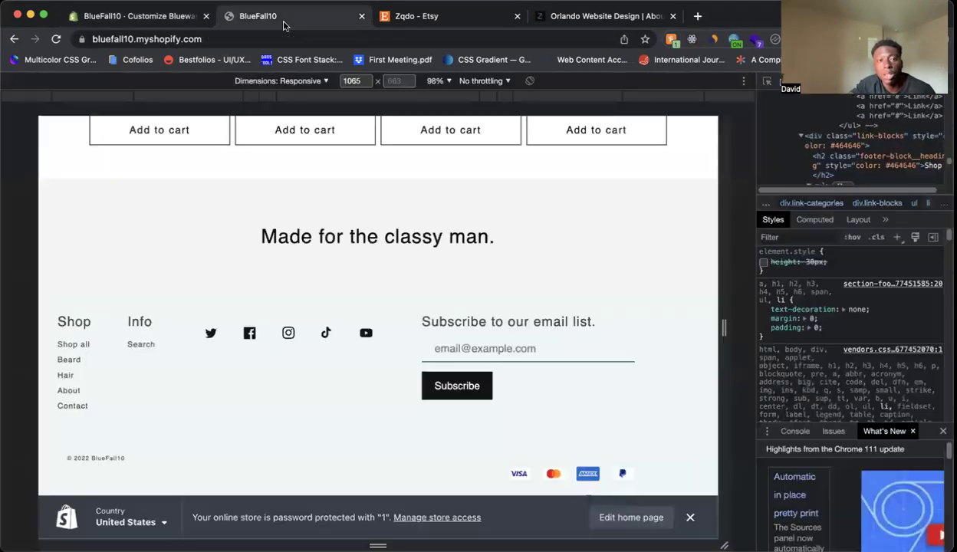
scroll(402, 236, "up", 1)
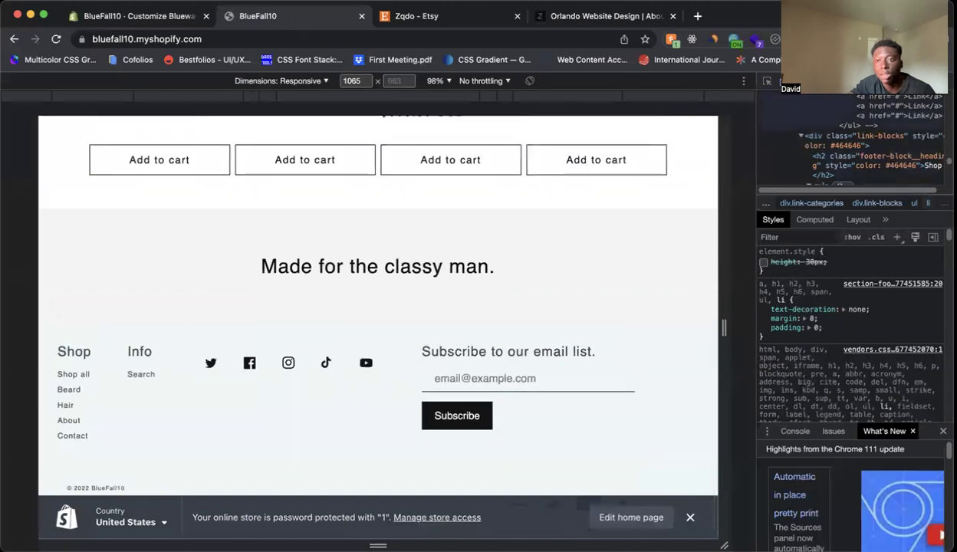
key("super+alt+i")
scroll(640, 246, "up", 15)
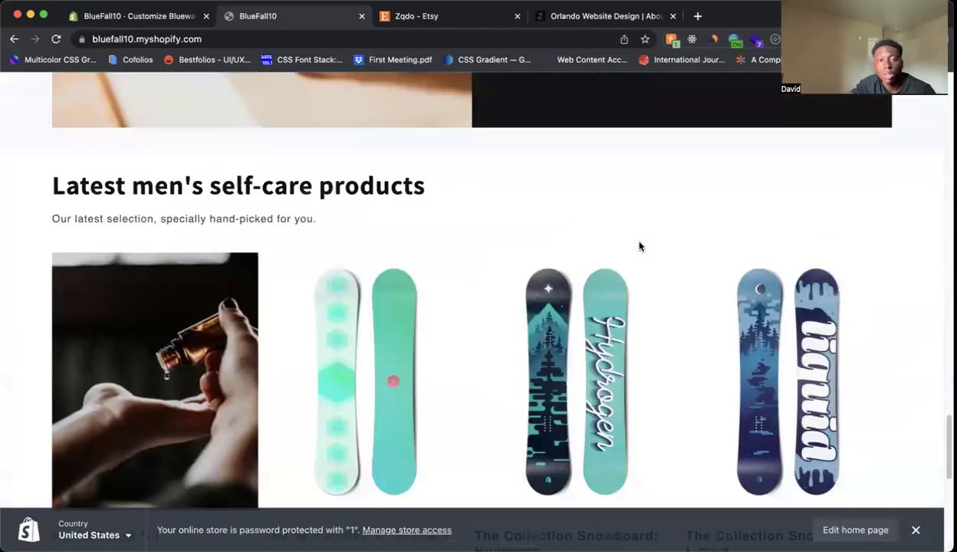
scroll(542, 218, "down", 3)
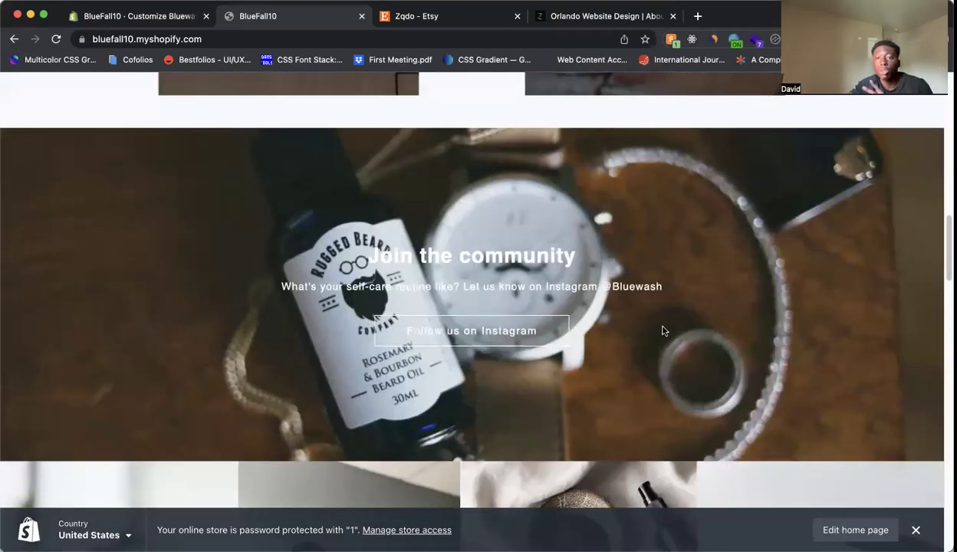
- Back in the theme editor, add a second button labelled "Follow us on Twitter" to the image banner's Buttons block
left_click(140, 15)
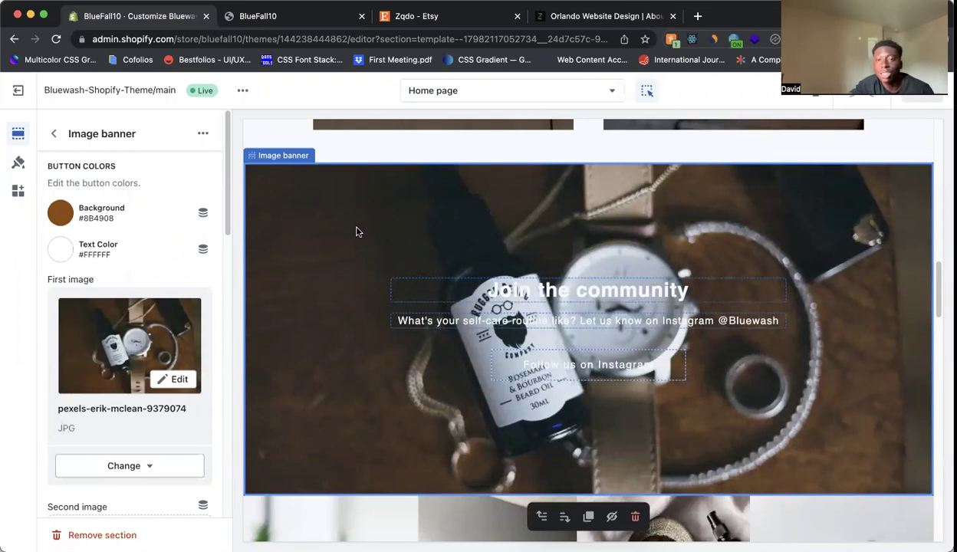
scroll(184, 226, "down", 10)
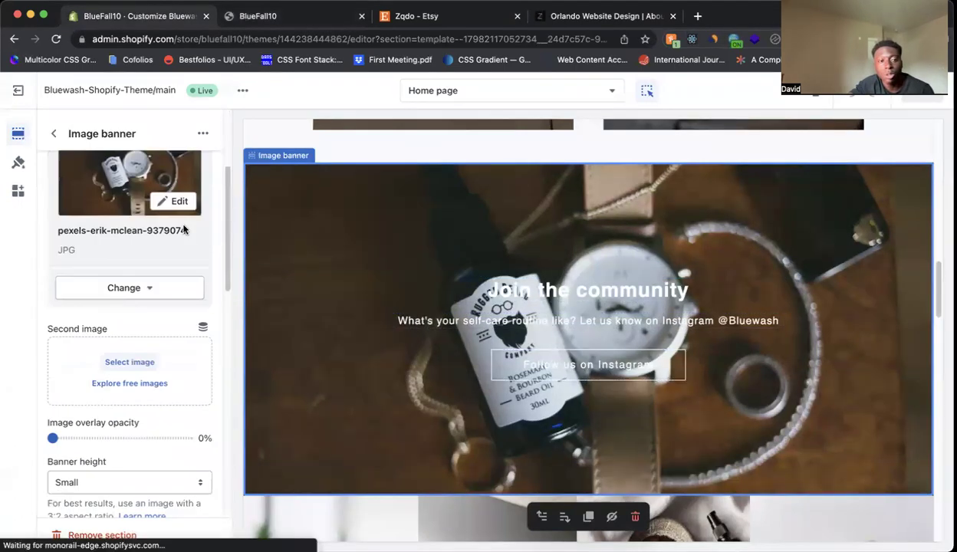
scroll(185, 228, "down", 3)
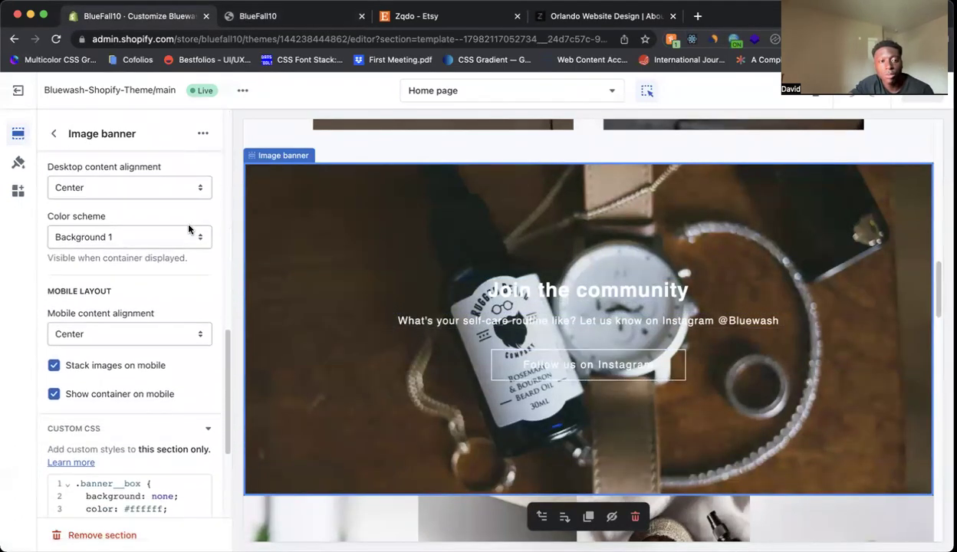
left_click(514, 369)
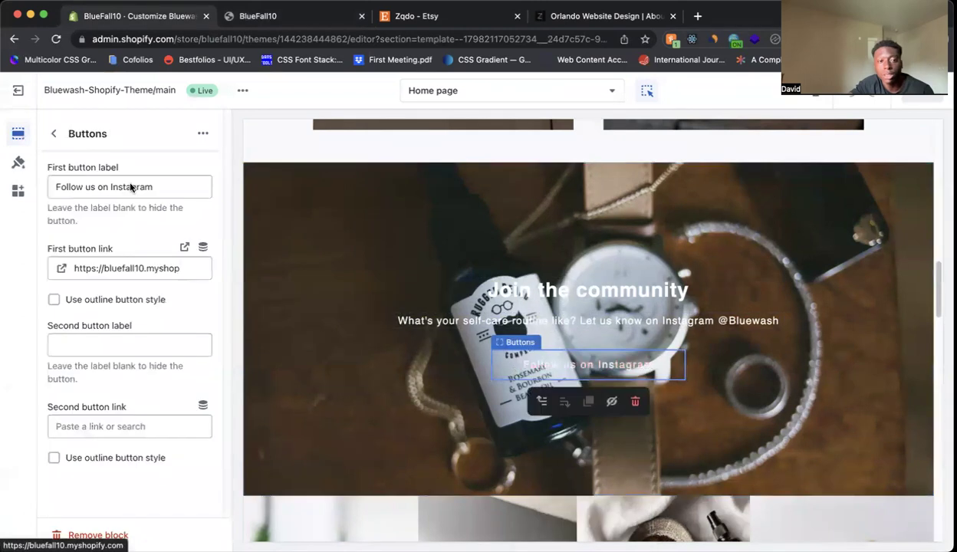
left_click(53, 133)
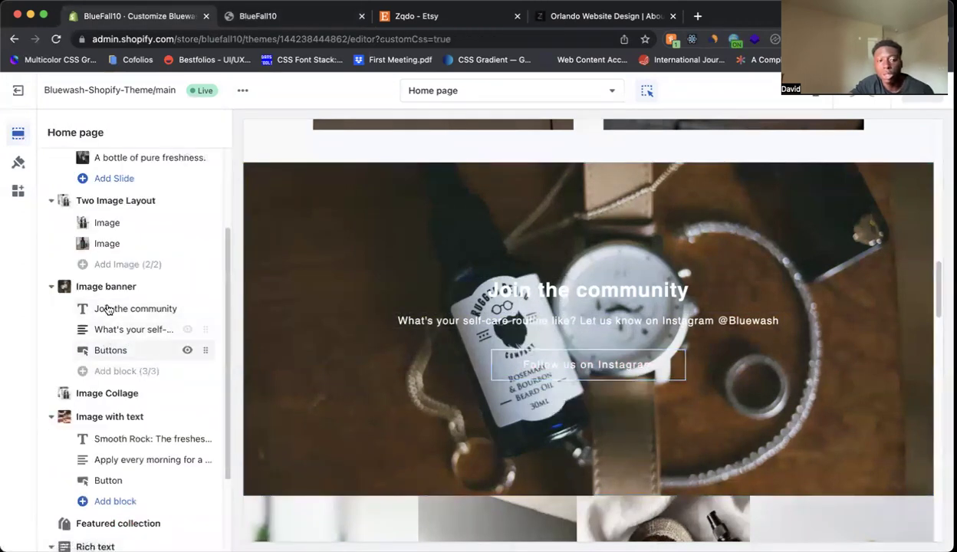
left_click(111, 350)
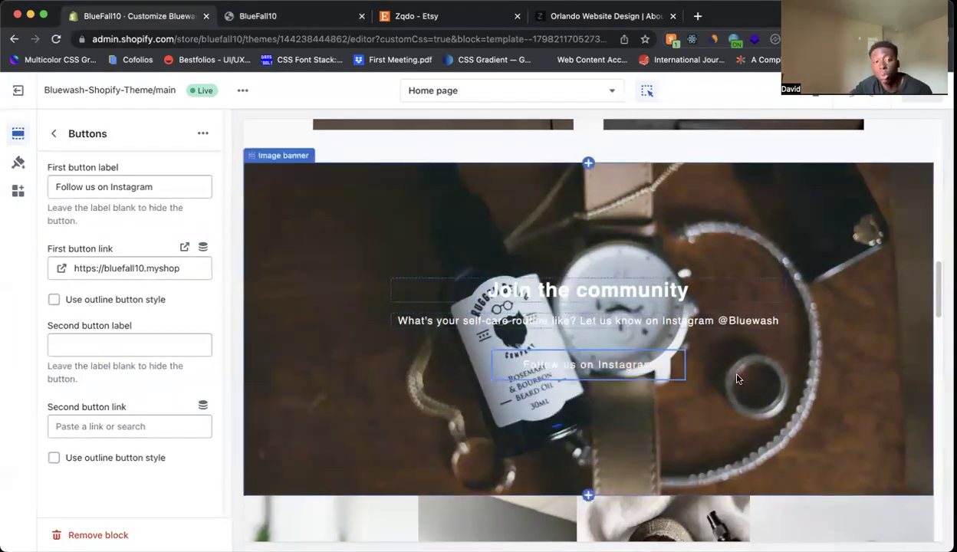
left_click(131, 337)
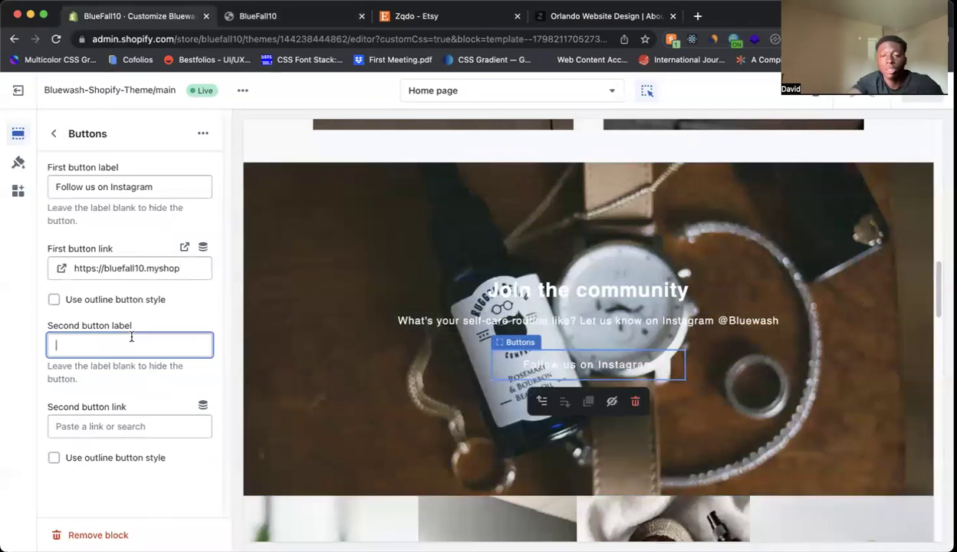
type("Follow ")
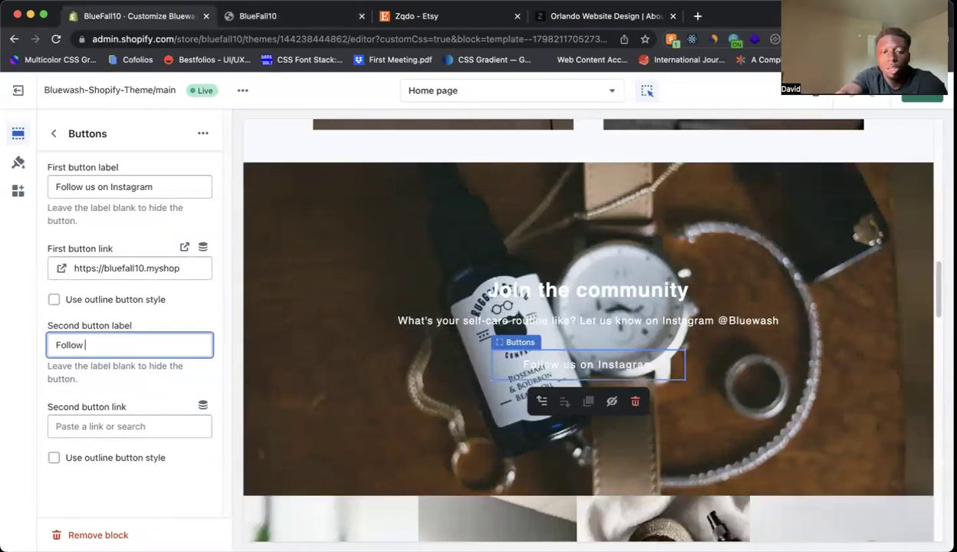
type("us on Twitter")
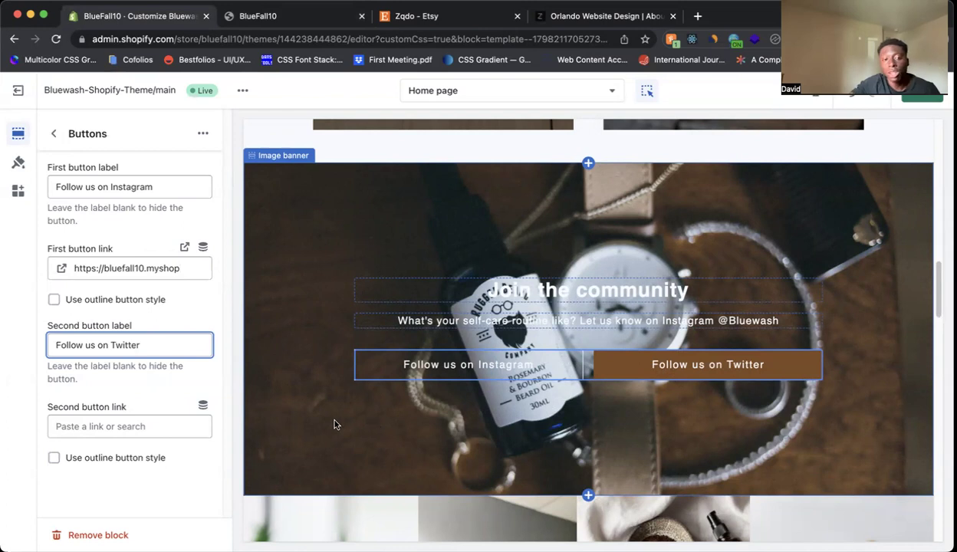
left_click(128, 426)
left_click(161, 496)
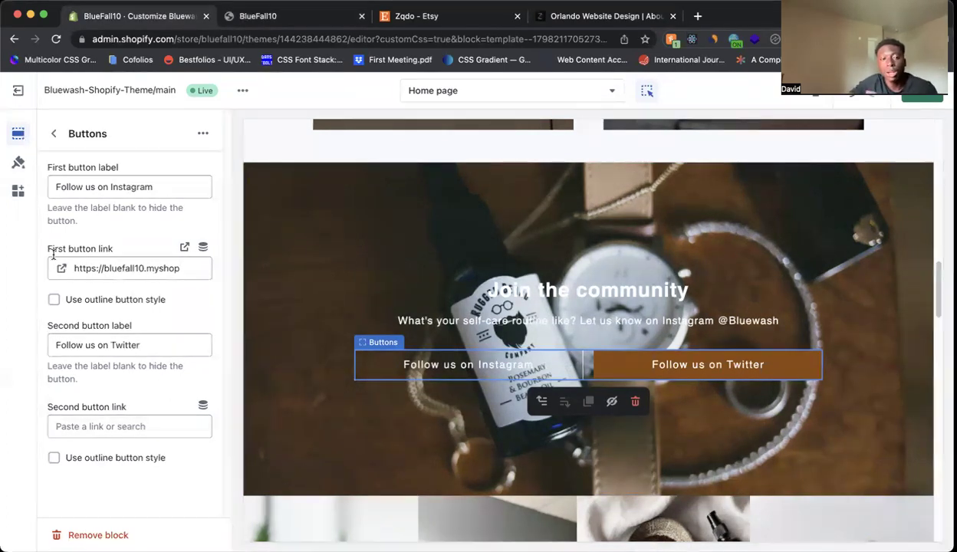
left_click(54, 134)
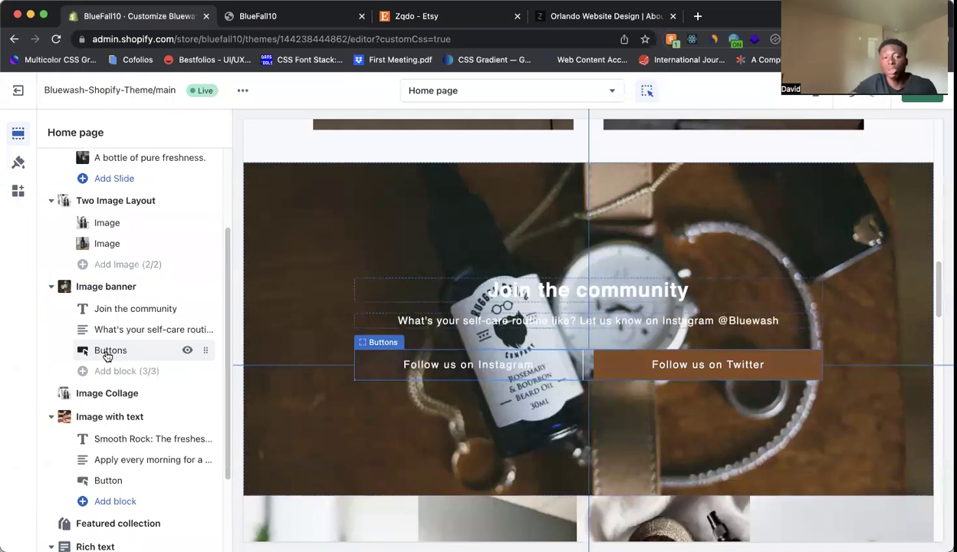
- Inspect the settings of the "Made for the classy man." Rich text section above the footer and return to the section list
scroll(391, 393, "down", 1)
scroll(389, 392, "down", 15)
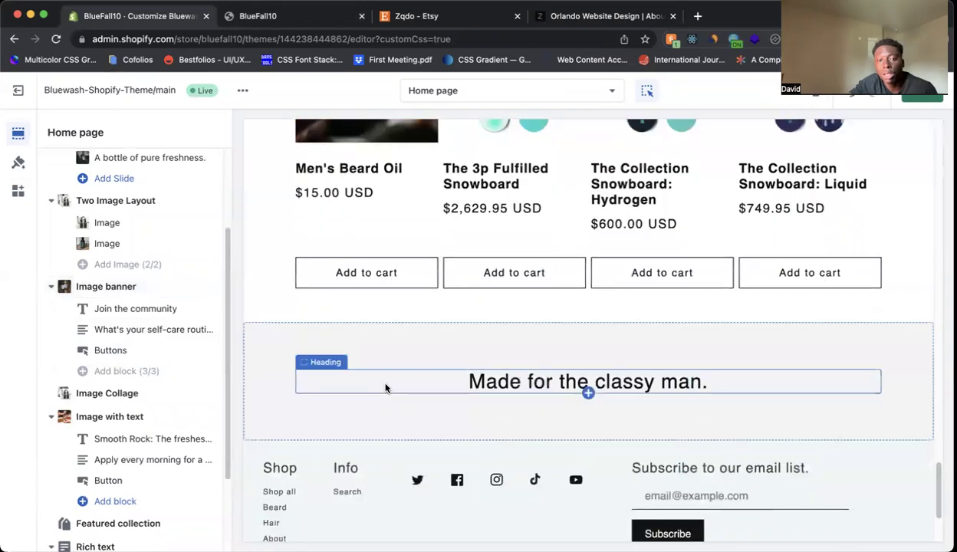
left_click(385, 388)
left_click(314, 414)
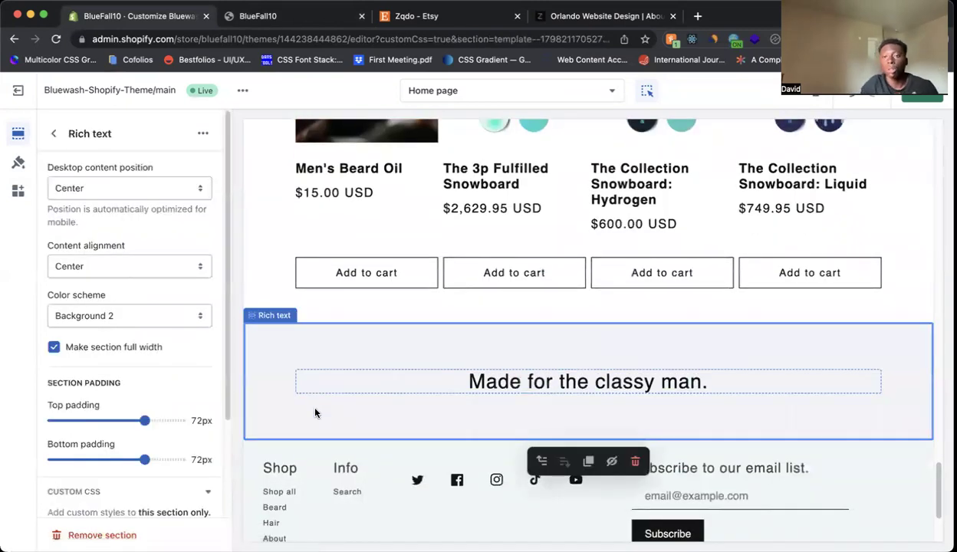
left_click(53, 134)
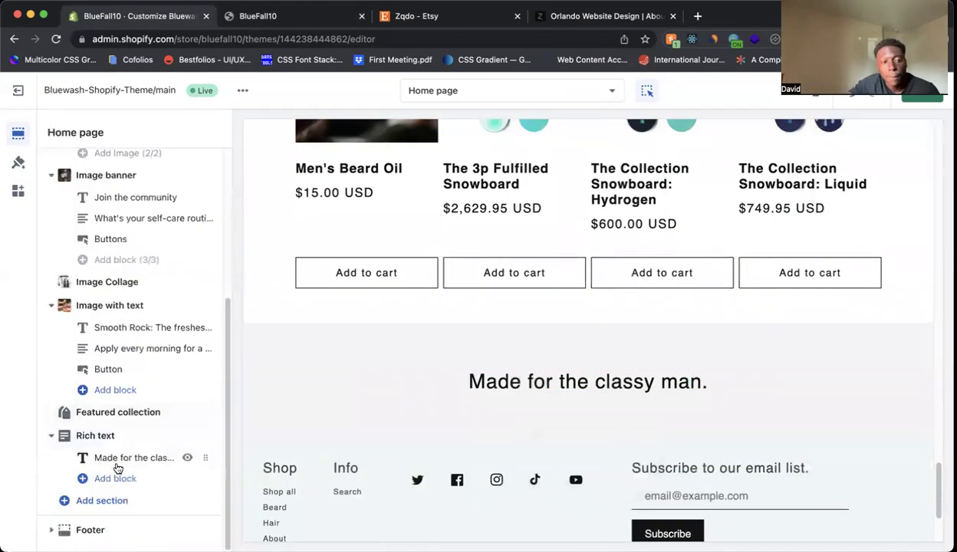
- Browse the theme sections that can be added to the home page, then dismiss the list
left_click(114, 499)
scroll(291, 367, "down", 3)
scroll(291, 360, "up", 3)
scroll(305, 378, "down", 3)
left_click(297, 436)
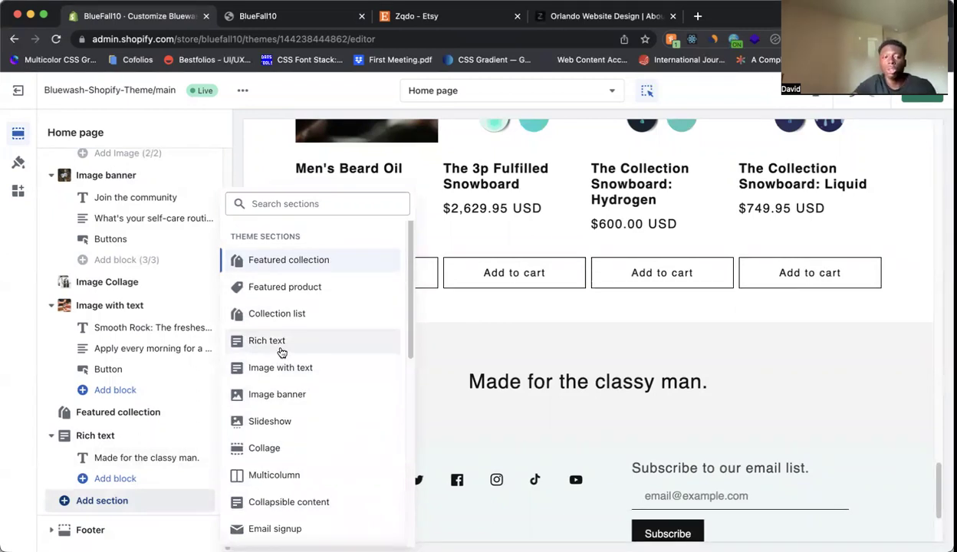
left_click(32, 432)
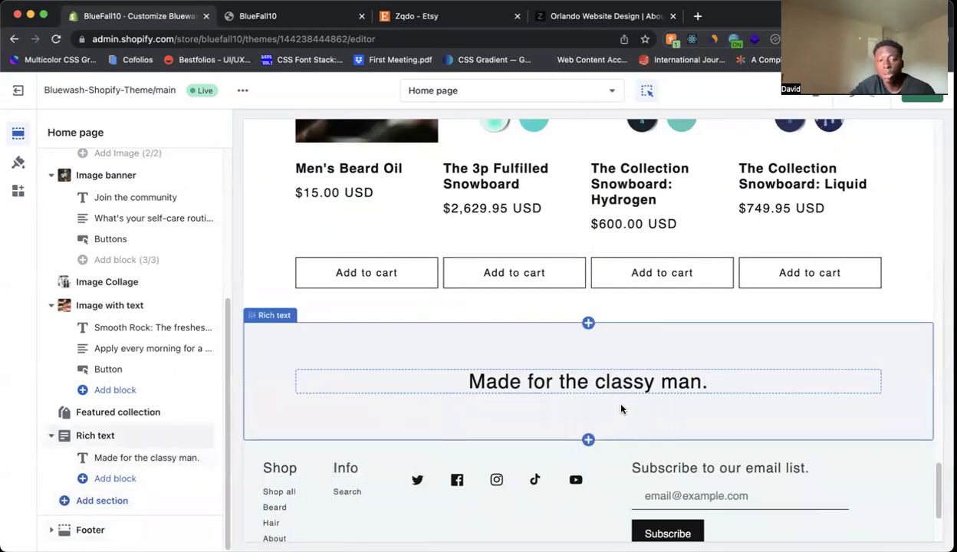
- Check the "Made for the classy man." section above the footer on the BlueFall10 storefront and return to the theme editor
left_click(258, 16)
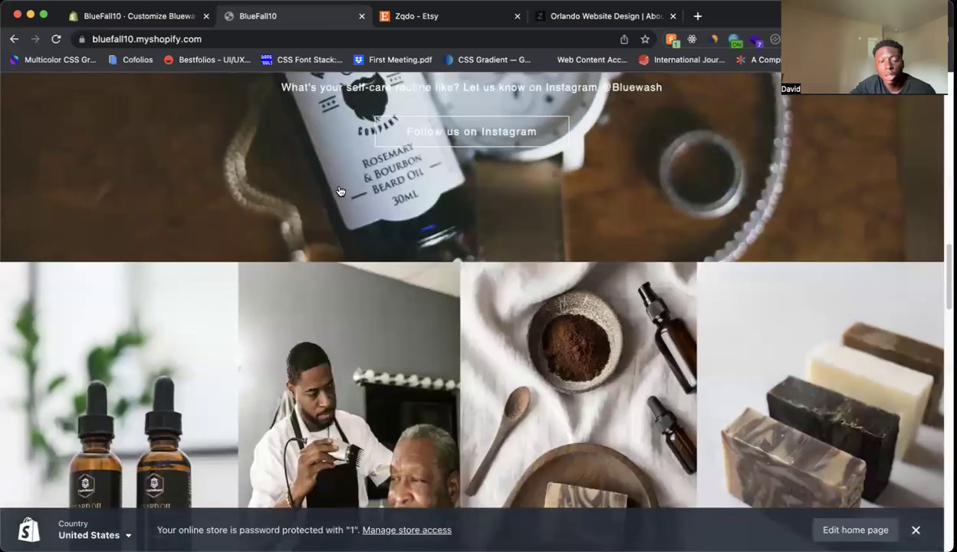
scroll(277, 271, "down", 15)
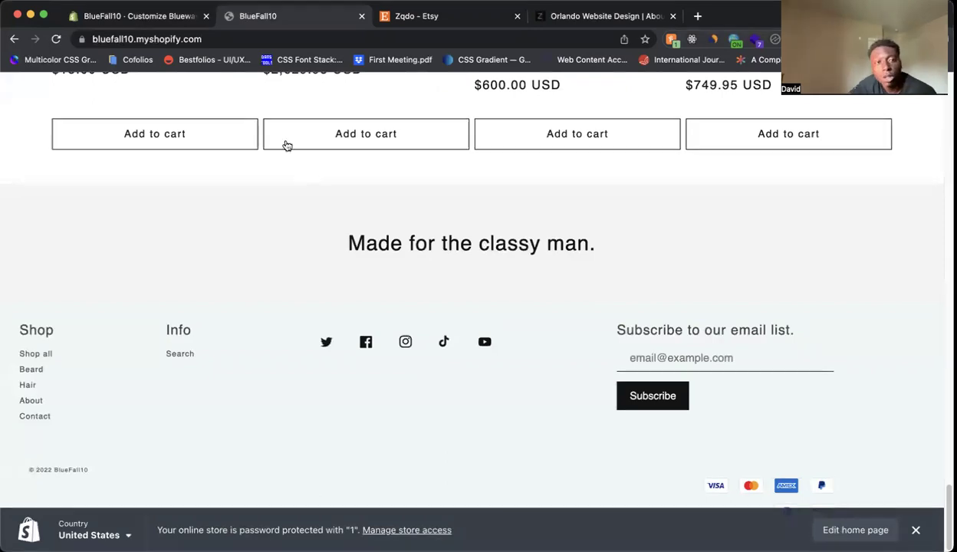
left_click(149, 22)
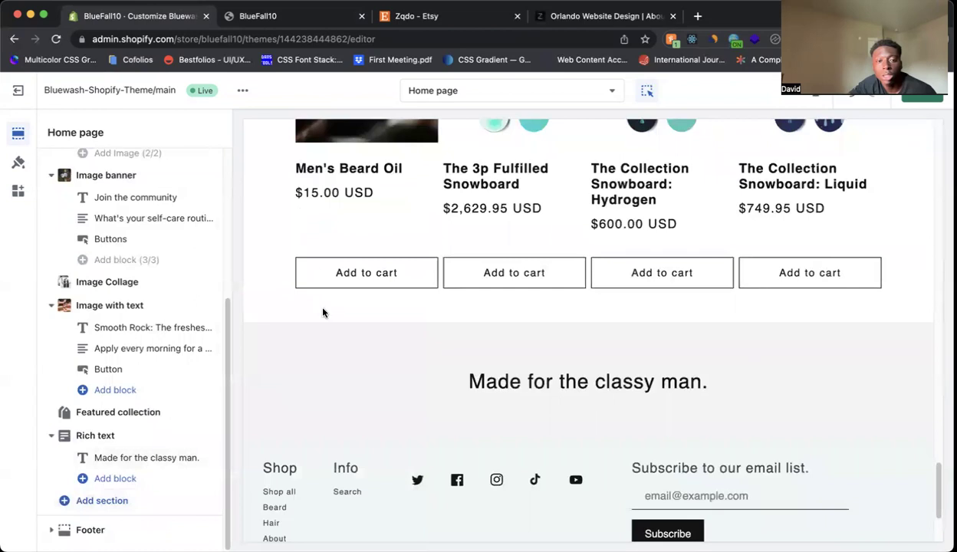
- Add a Buttons block to the Rich text section beneath the "Made for the classy man." heading
left_click(282, 349)
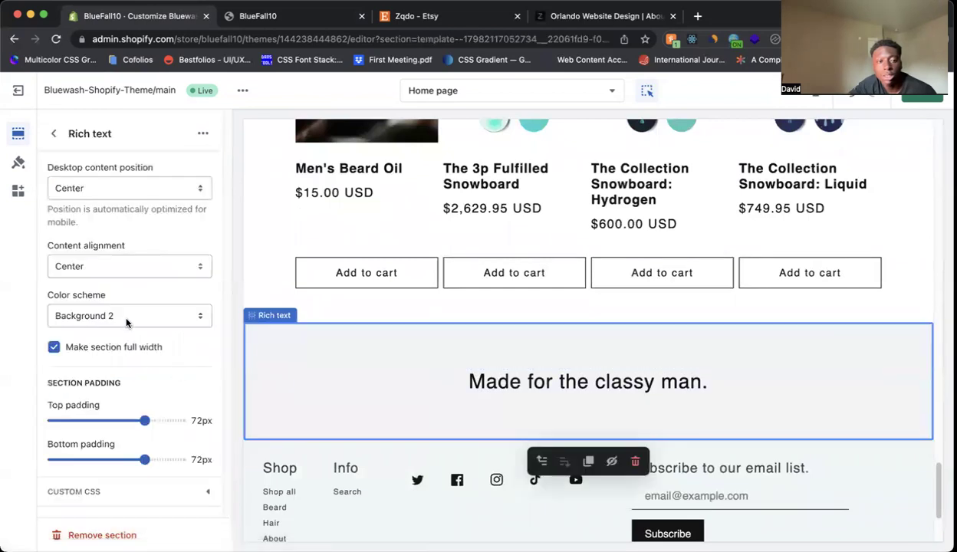
left_click(56, 140)
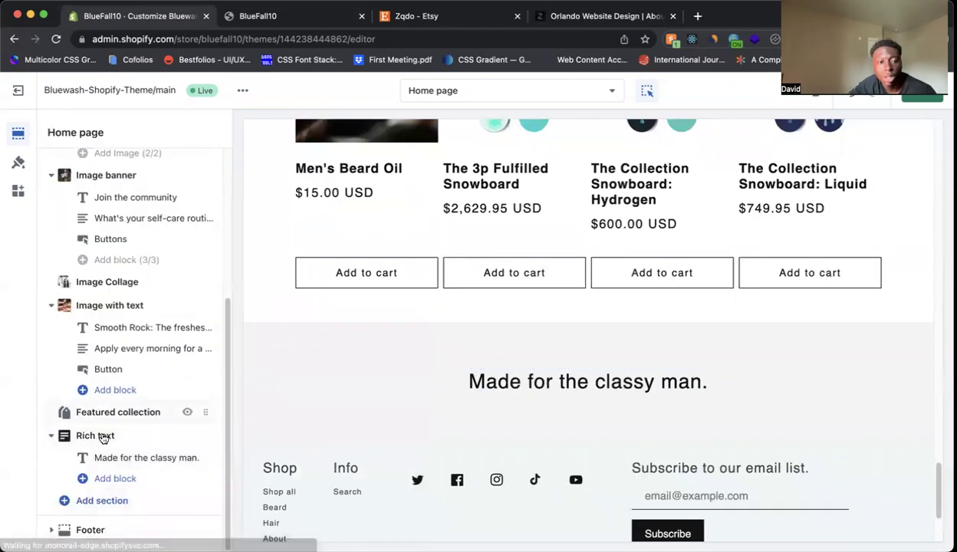
left_click(116, 479)
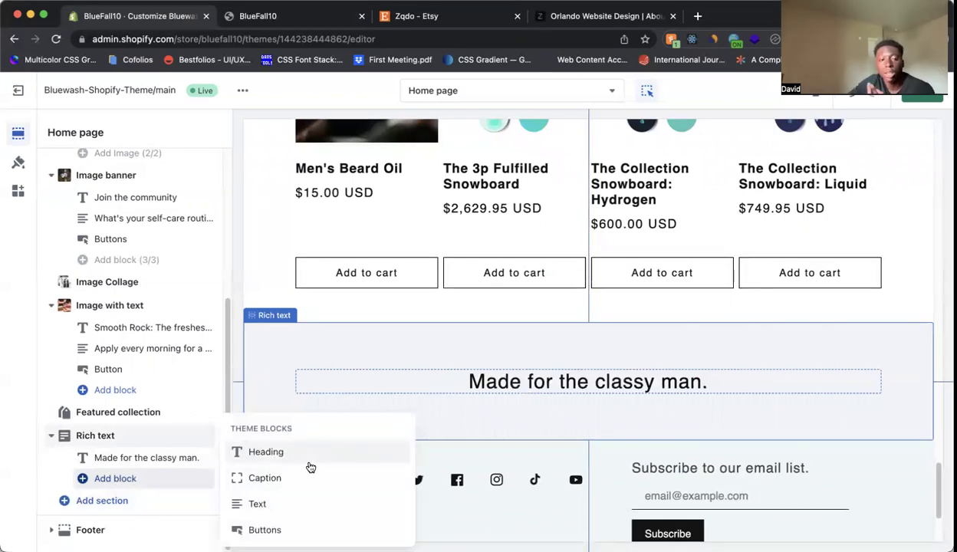
left_click(277, 532)
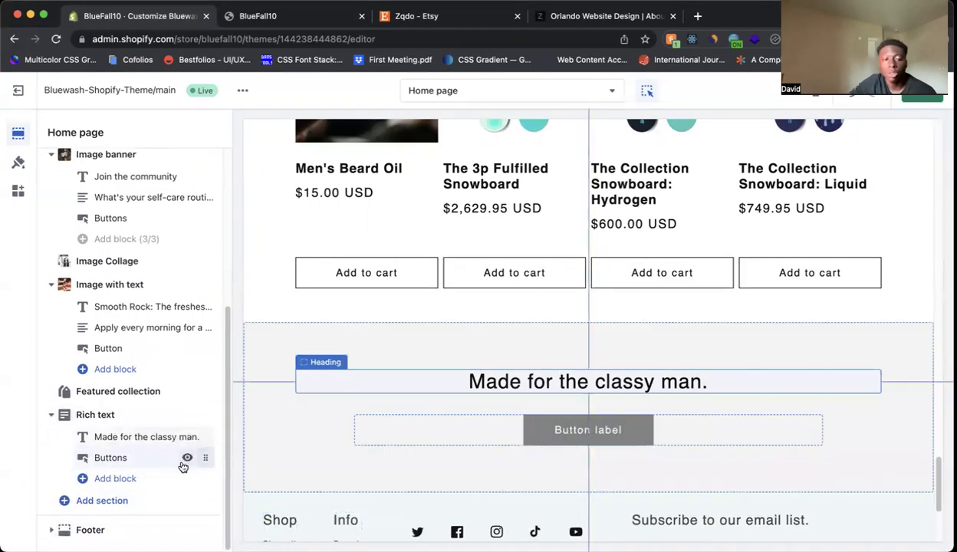
- Copy the first button's label into the second button label of the Rich text Buttons block, making it "Button label"
left_click(159, 464)
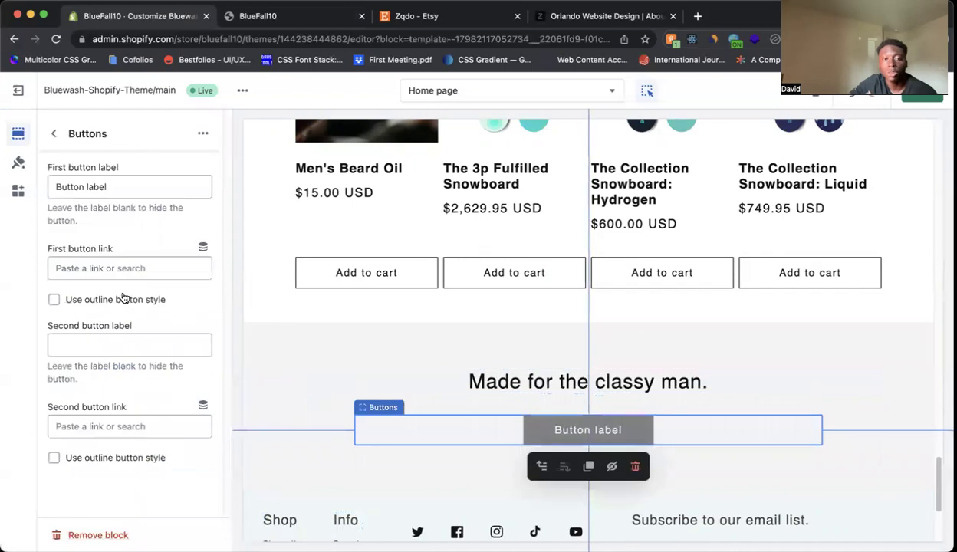
left_click_drag(145, 187, 27, 195)
key("super+c")
left_click(152, 344)
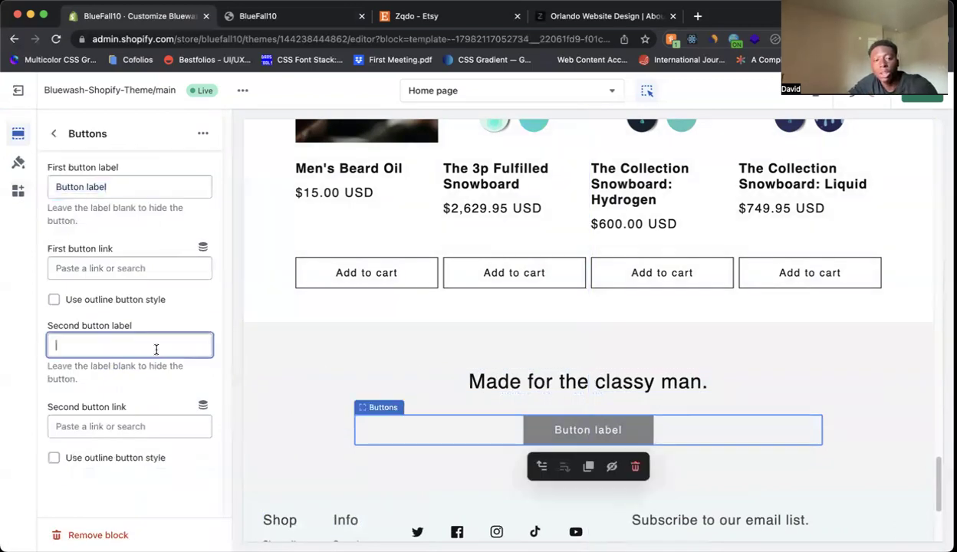
key("super+v")
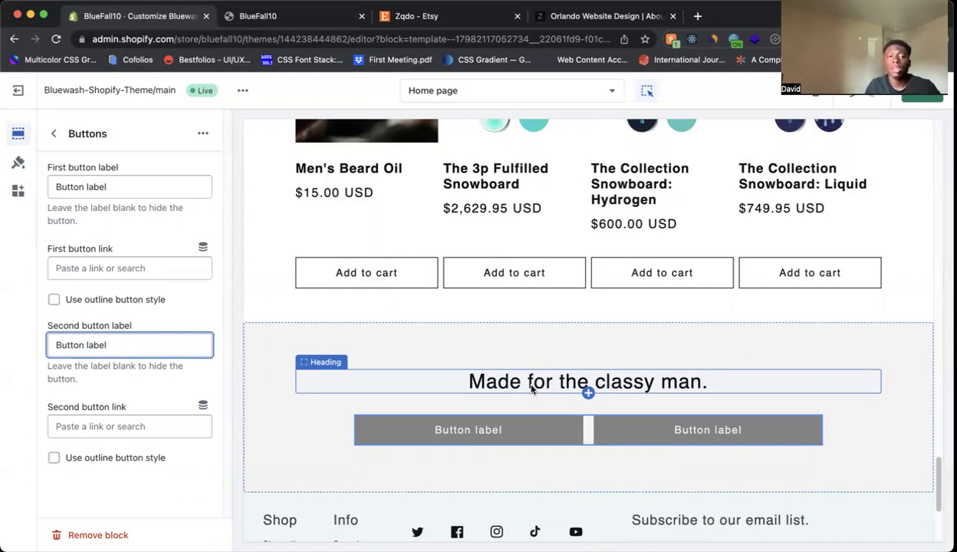
scroll(531, 389, "up", 10)
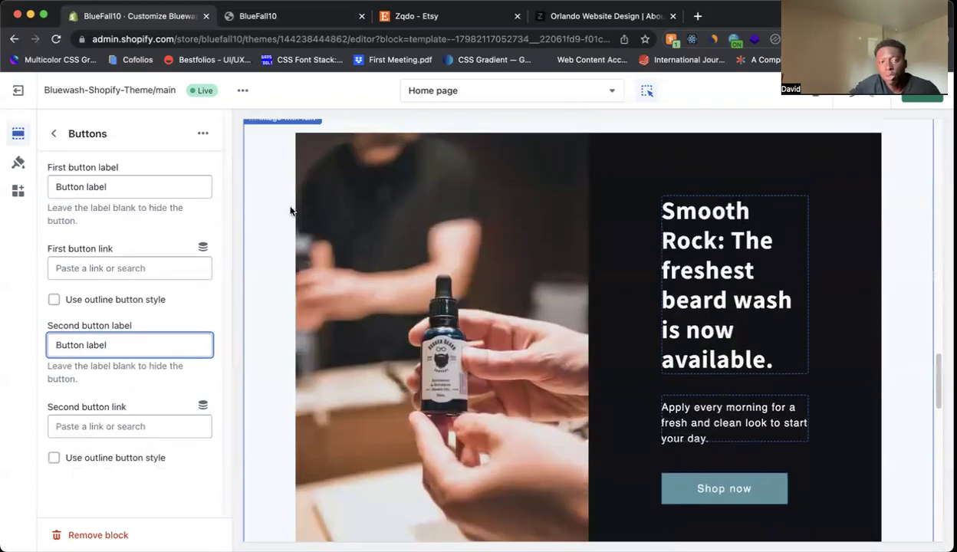
- Review the Image with text section's settings, the extra blocks it can take, and its Button block's label and link
left_click(277, 204)
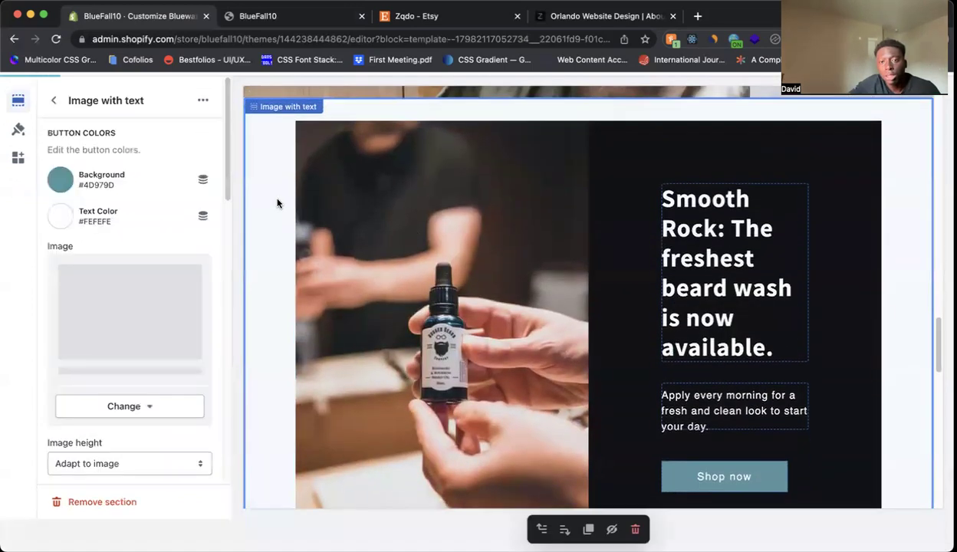
scroll(132, 250, "down", 5)
scroll(123, 244, "down", 4)
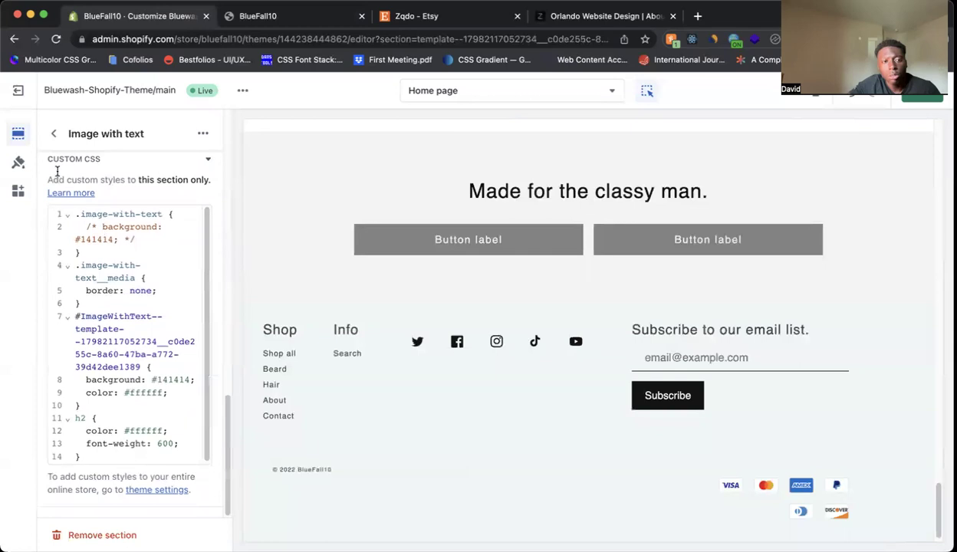
left_click(53, 133)
left_click(115, 392)
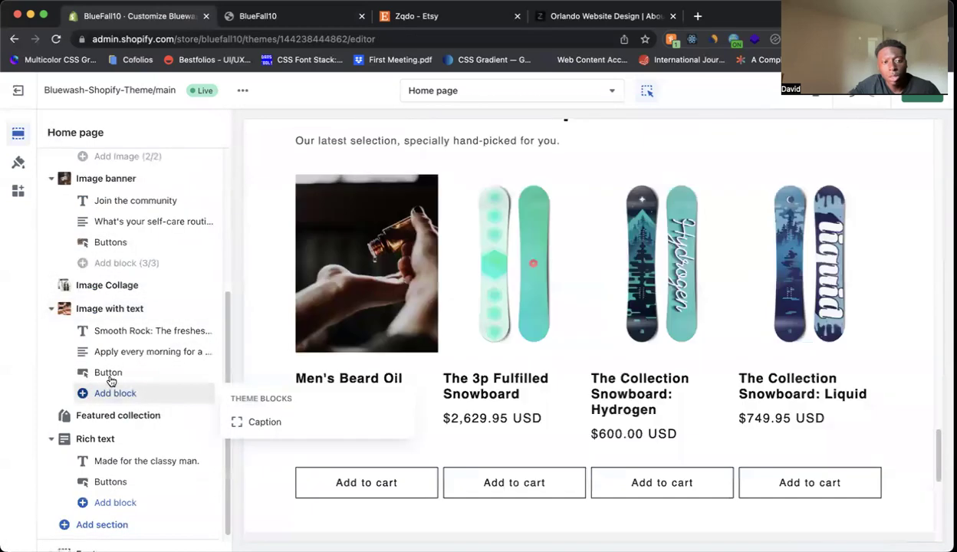
left_click(108, 372)
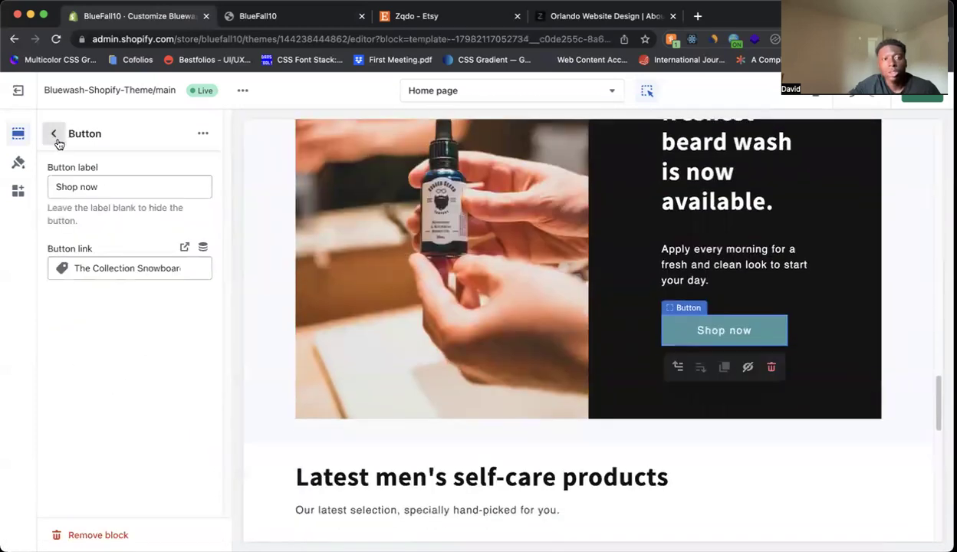
- Return to the section list and inspect the settings of the Rich text section's Buttons block
left_click(54, 138)
scroll(142, 369, "down", 1)
left_click(134, 464)
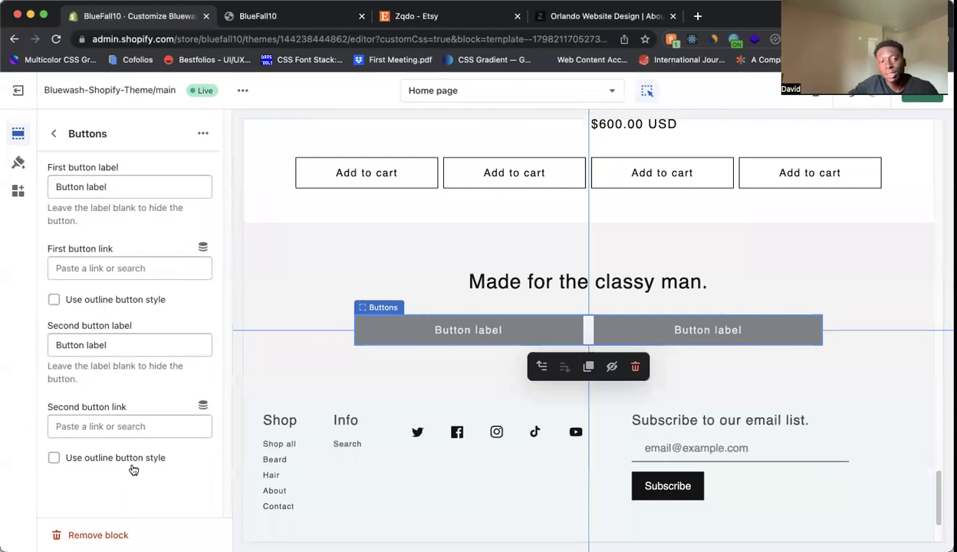
- Add a second Buttons block to the Rich text section beneath the existing pair of buttons
left_click(53, 133)
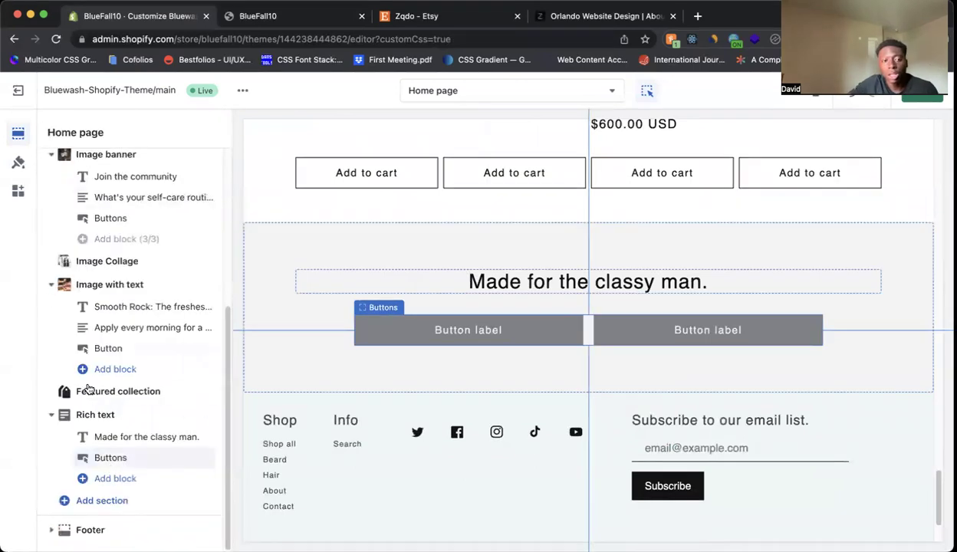
left_click(132, 480)
left_click(253, 528)
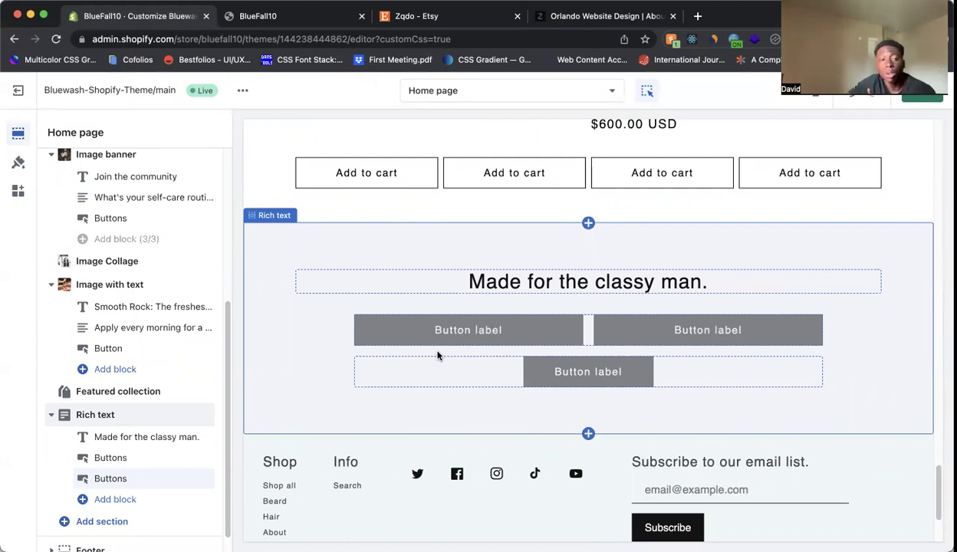
- Examine the Image with text section's Shop now button and button color settings, and return to the Rich text blocks for comparison
scroll(437, 355, "up", 10)
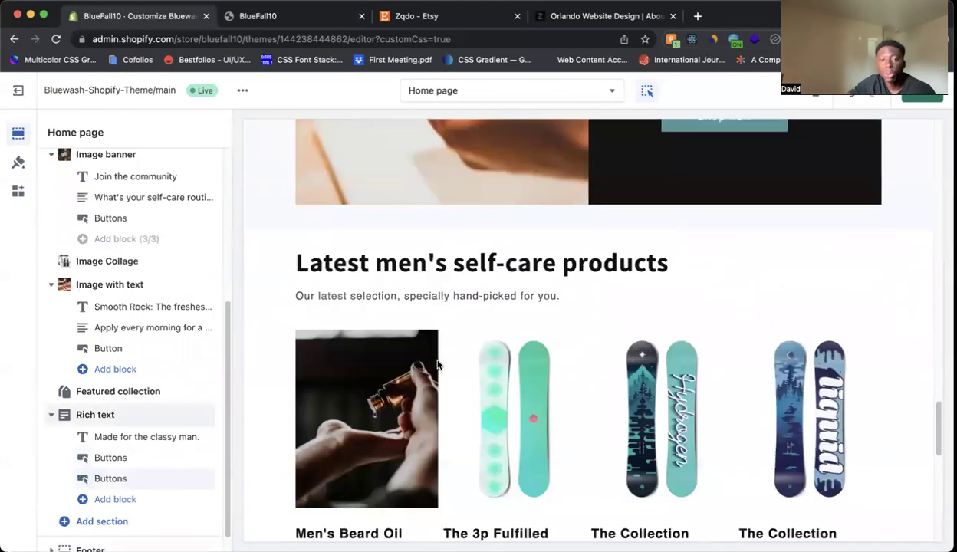
scroll(720, 424, "up", 1)
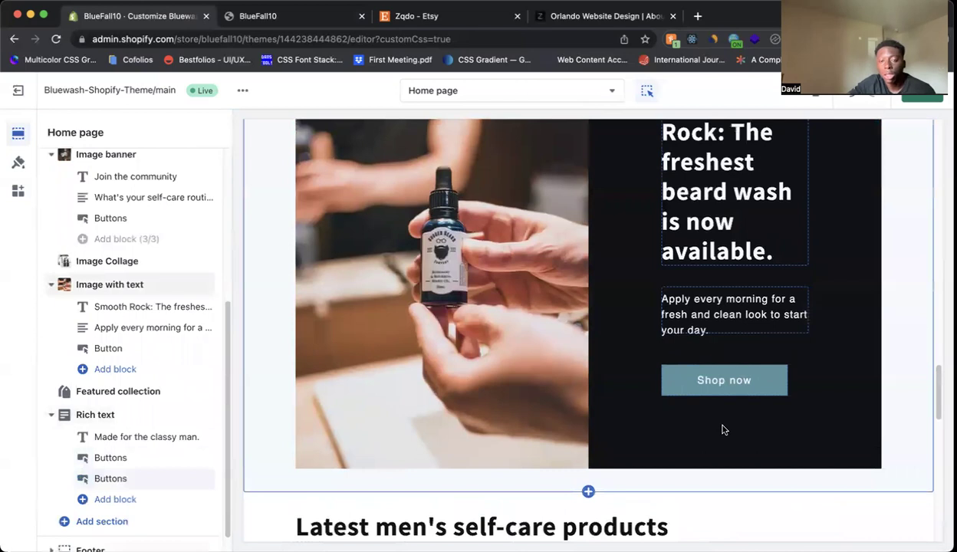
scroll(721, 429, "up", 1)
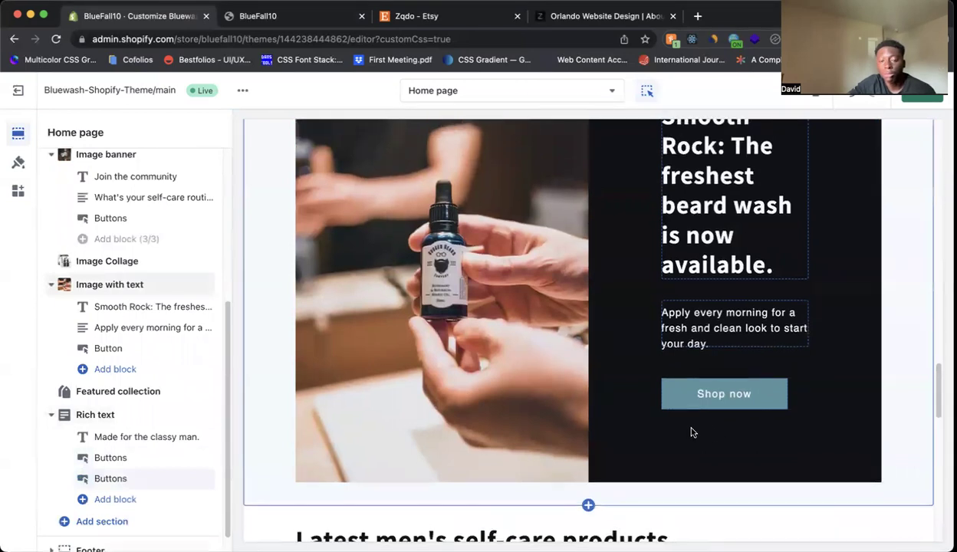
scroll(713, 445, "up", 3)
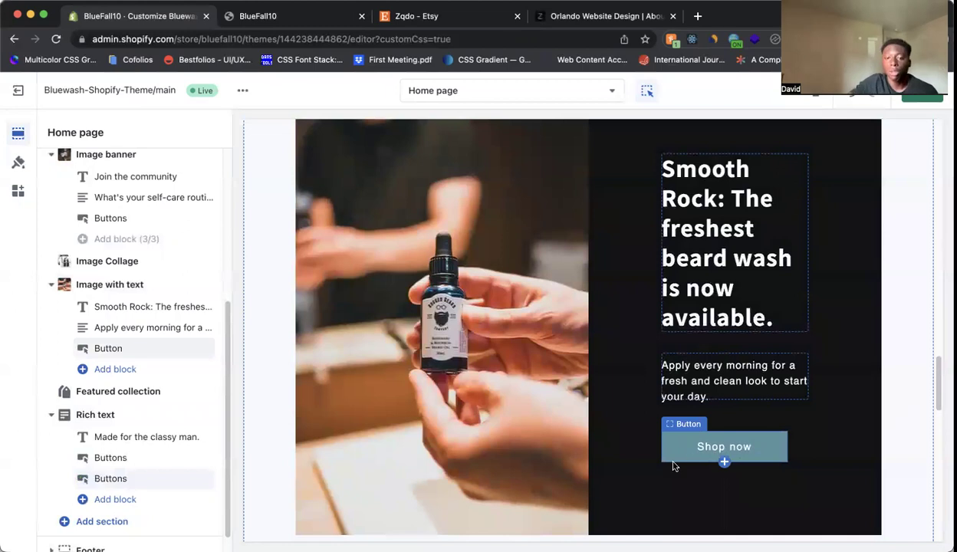
left_click(757, 503)
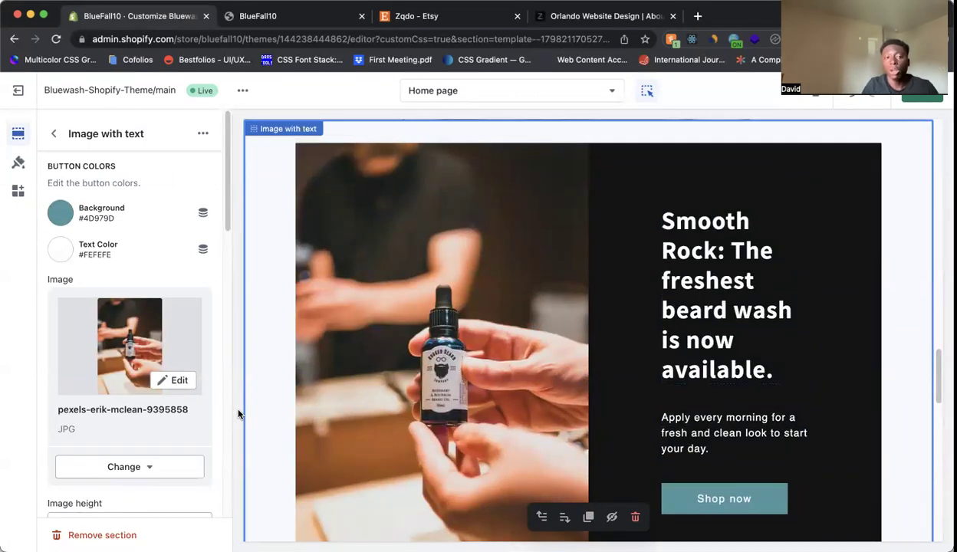
scroll(288, 349, "down", 5)
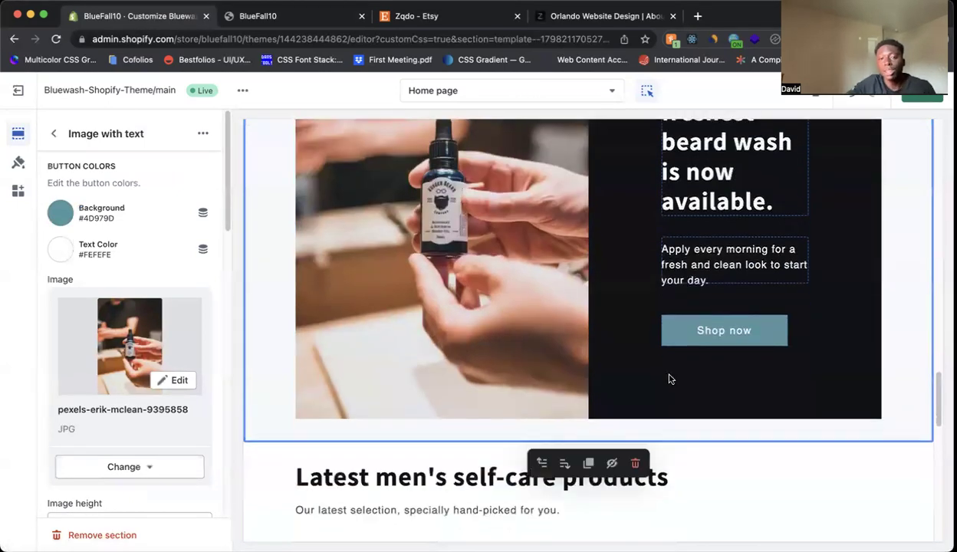
scroll(670, 376, "up", 3)
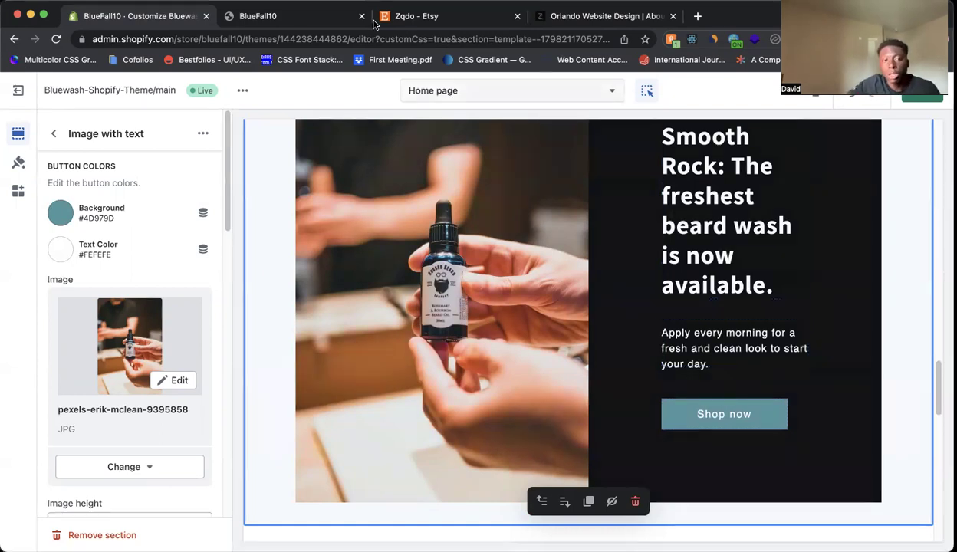
left_click(53, 133)
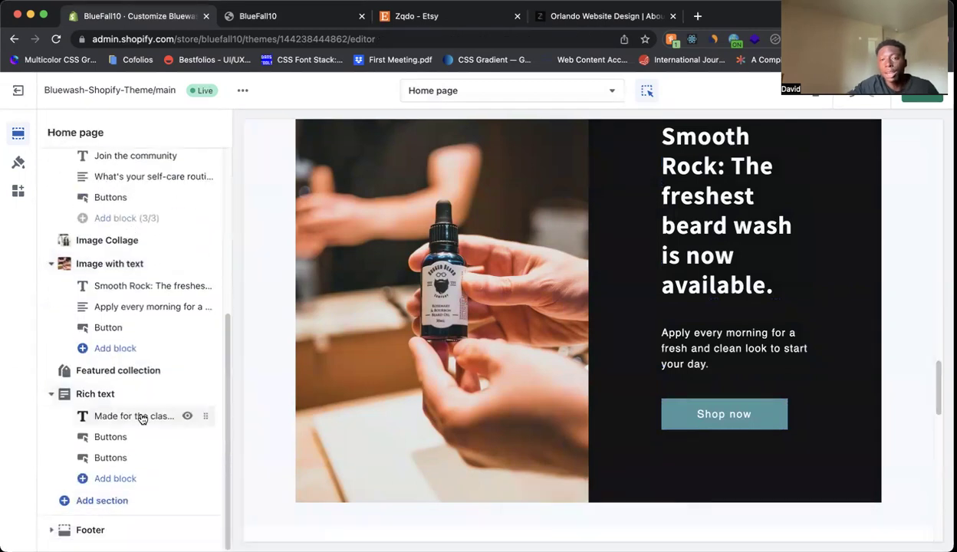
mouse_move(142, 417)
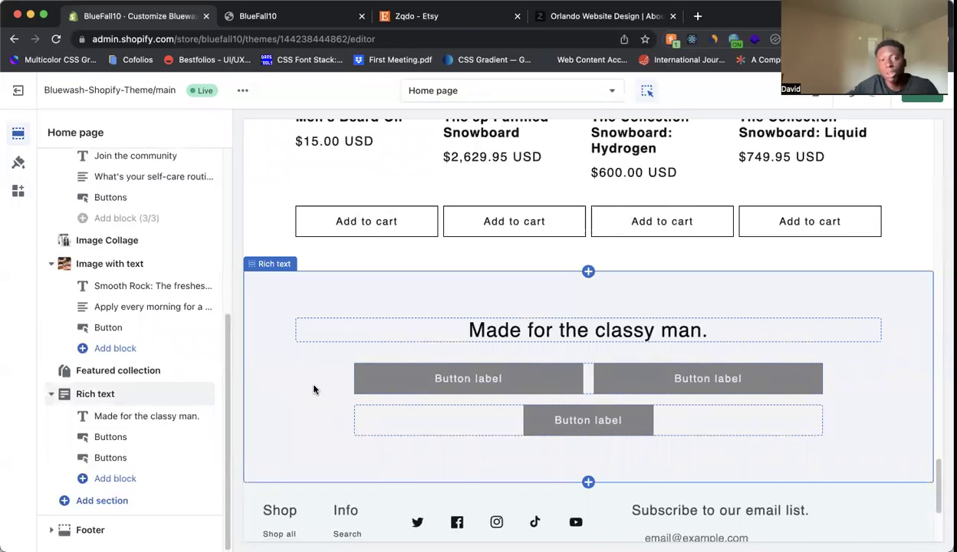
- View the Shopify themes in the Zqdo Etsy shop and the contact details on the Zqdo website's About page
left_click(439, 16)
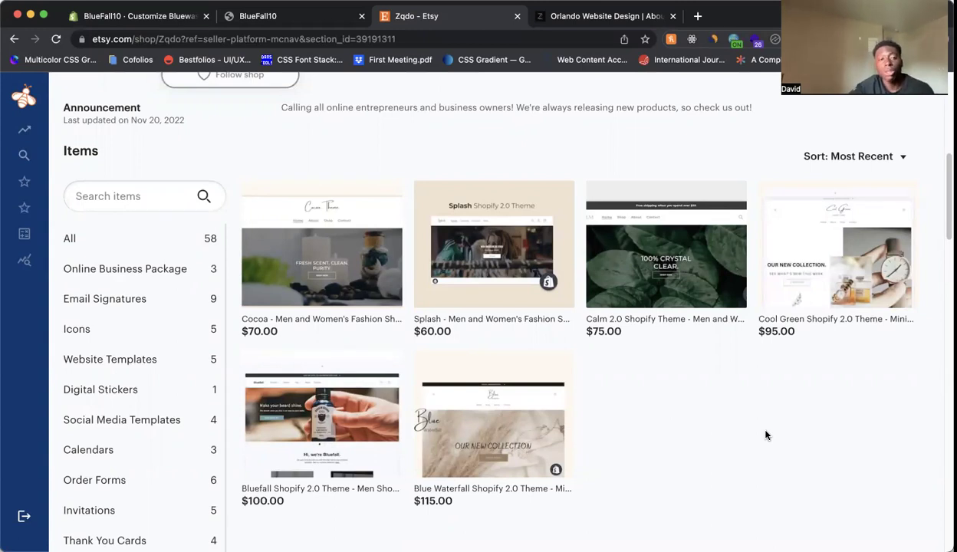
left_click(587, 27)
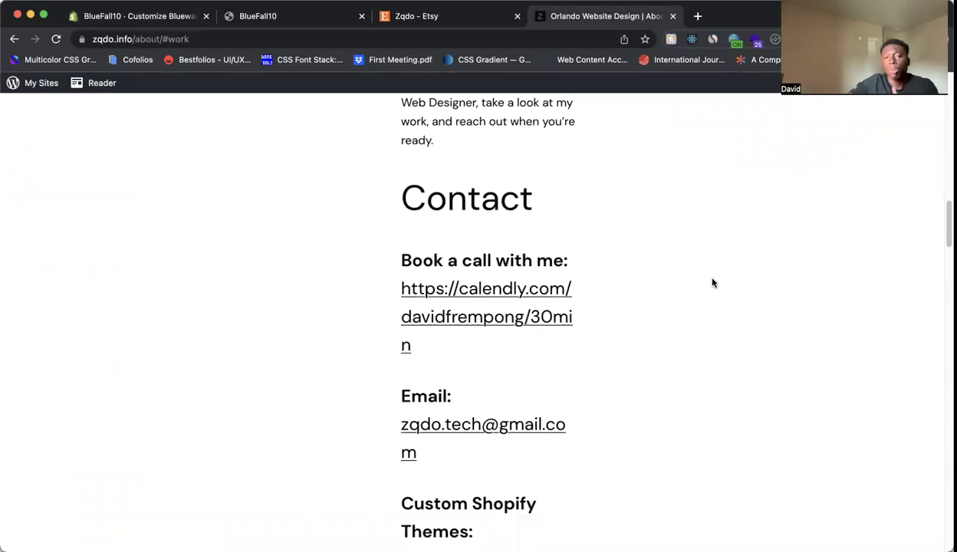
scroll(712, 283, "down", 3)
scroll(634, 254, "up", 2)
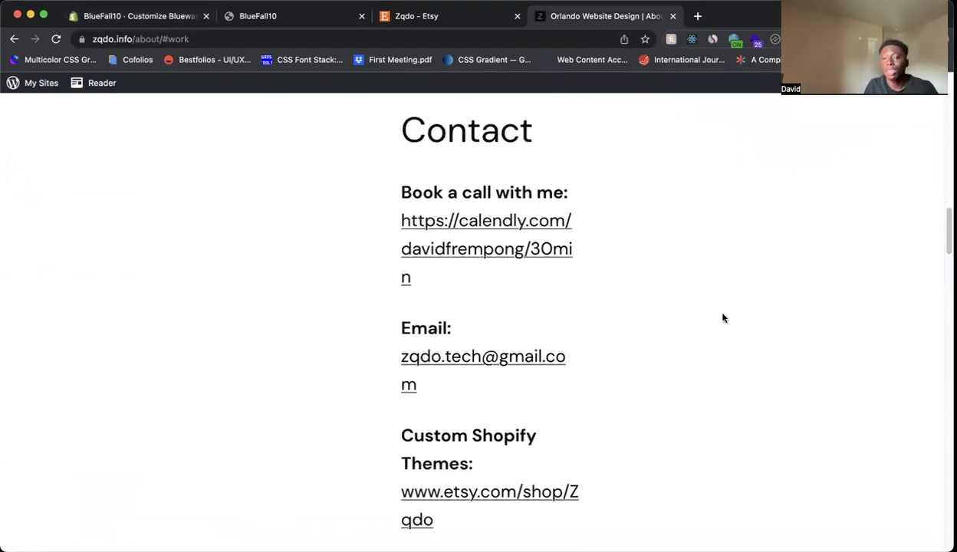